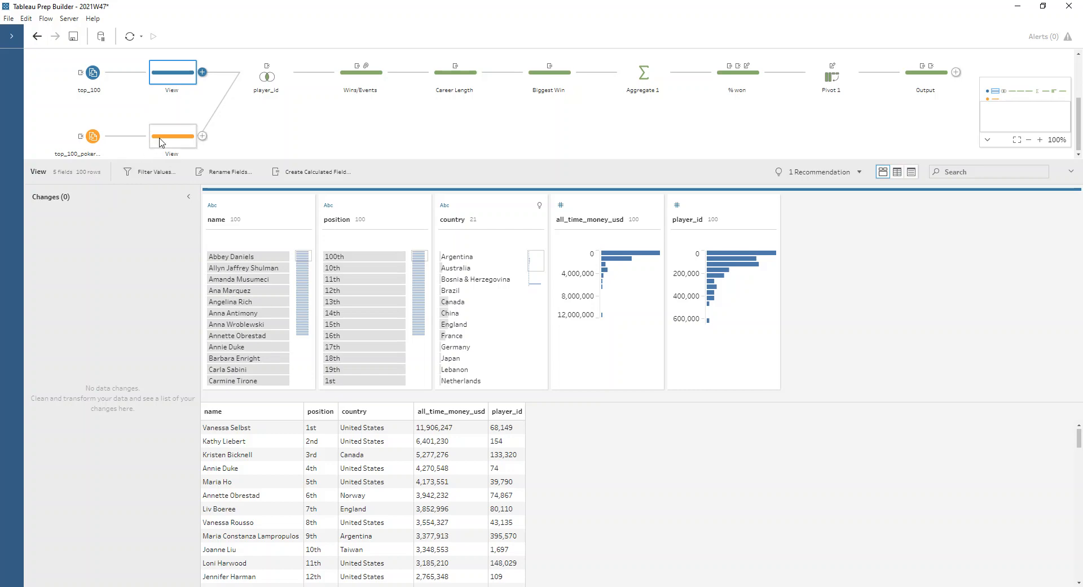
- Review both input sources, their selected fields, and the player_id inner join settings and results
click(162, 142)
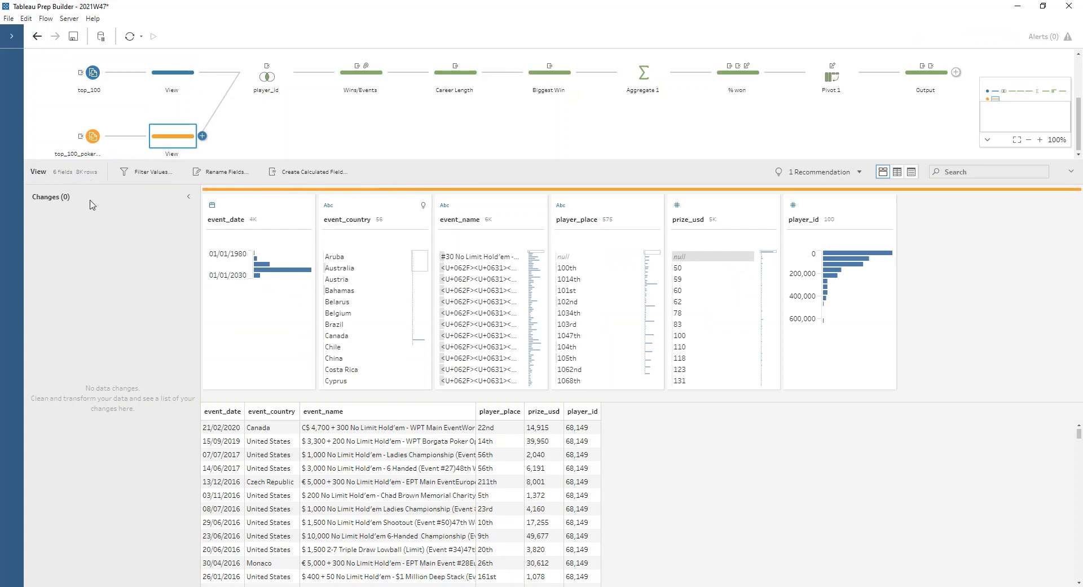
click(89, 146)
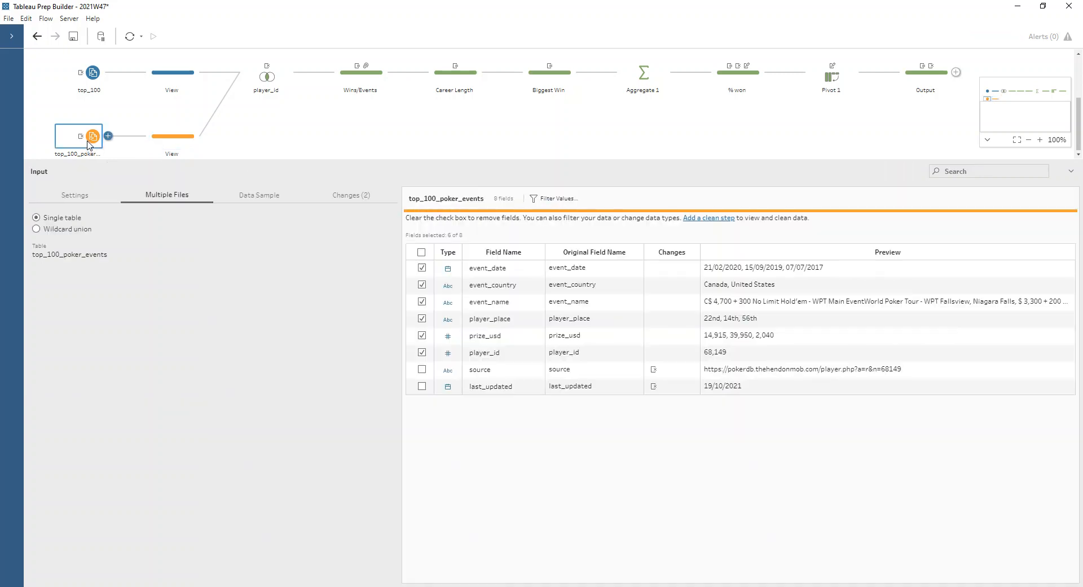
click(92, 81)
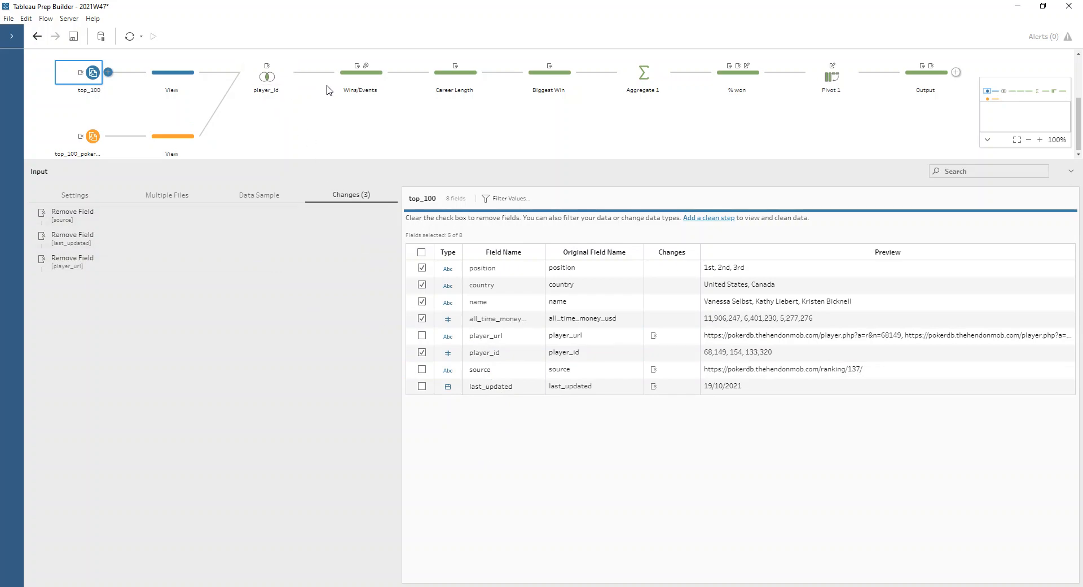
click(266, 77)
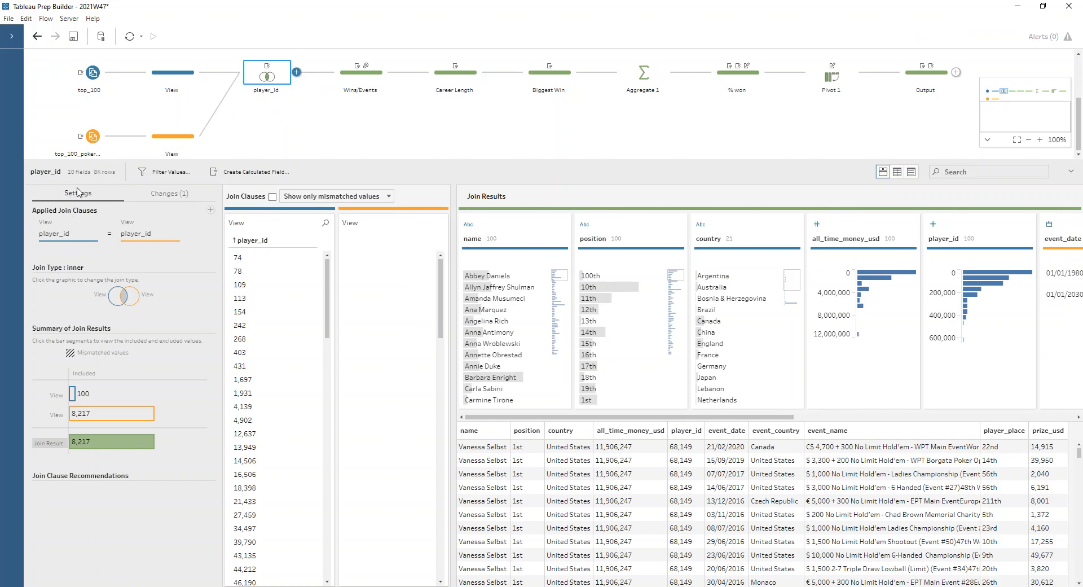
mouse_move(95, 445)
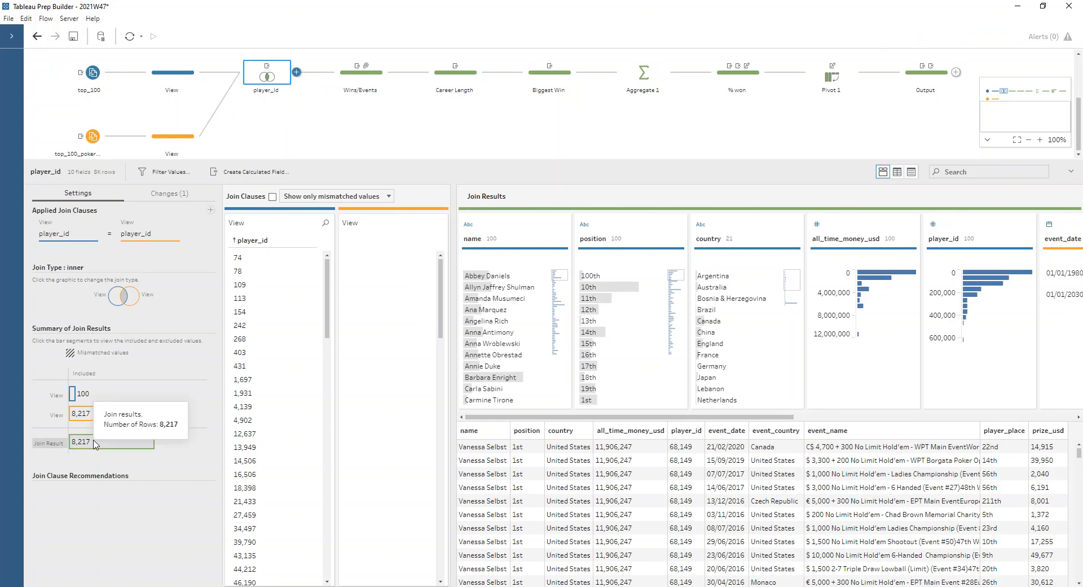
- Inspect the Wins/Events step's grouped prize_usd values, where nulls are replaced by 0
click(350, 83)
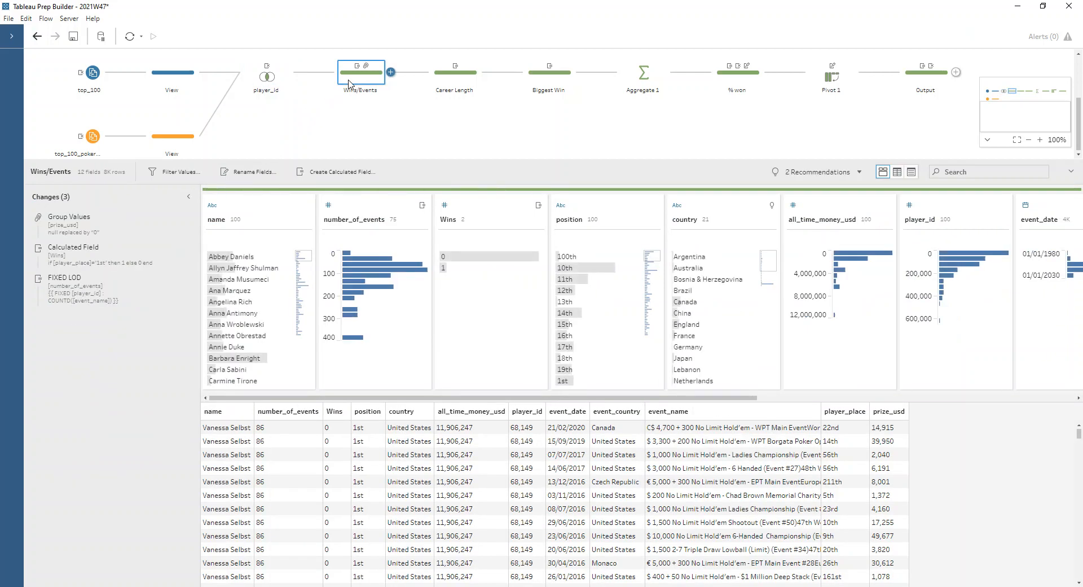
mouse_move(221, 115)
click(107, 222)
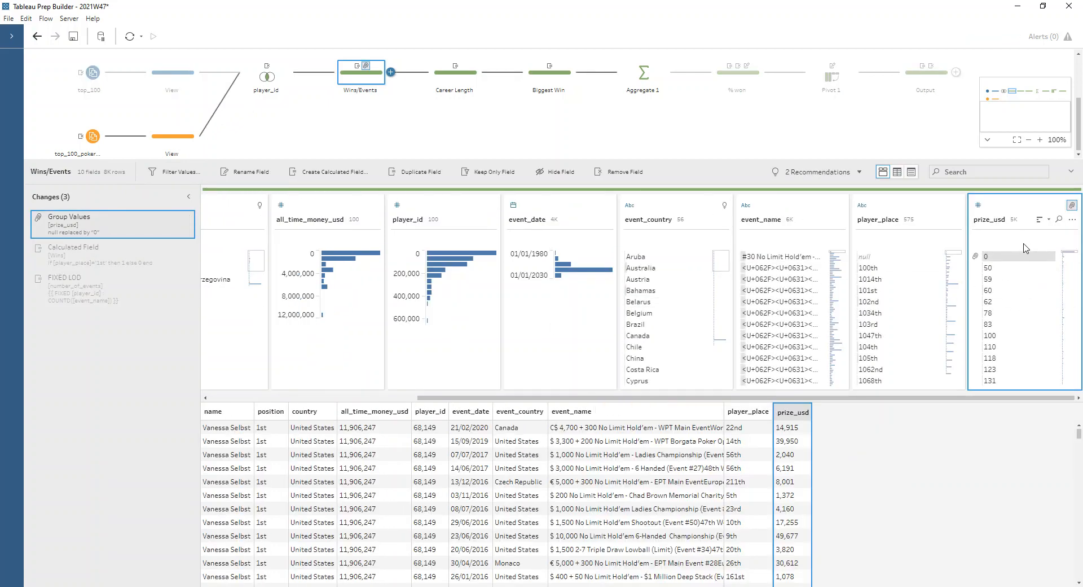
double_click(1021, 256)
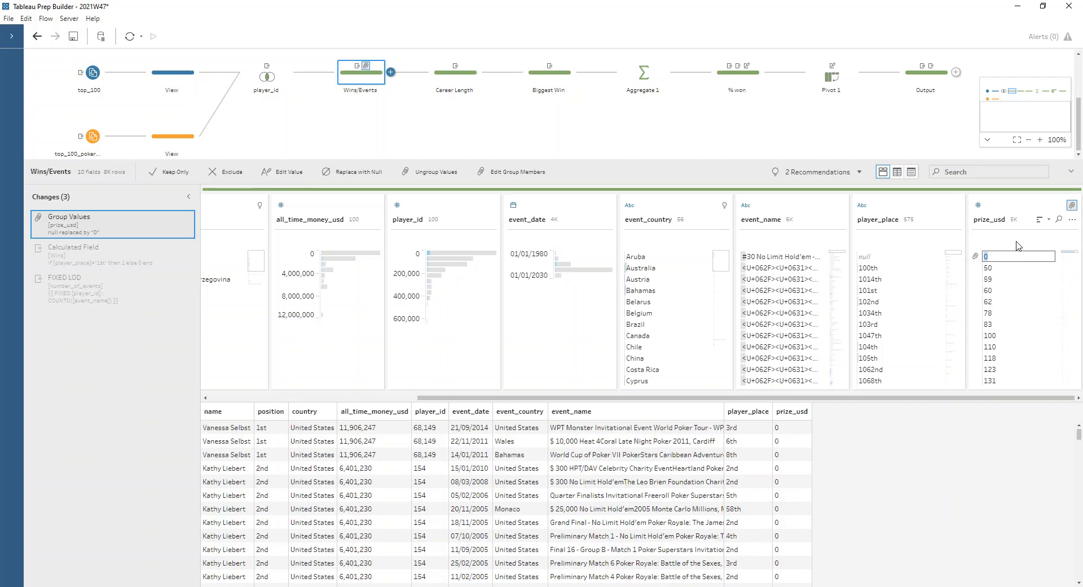
key(Escape)
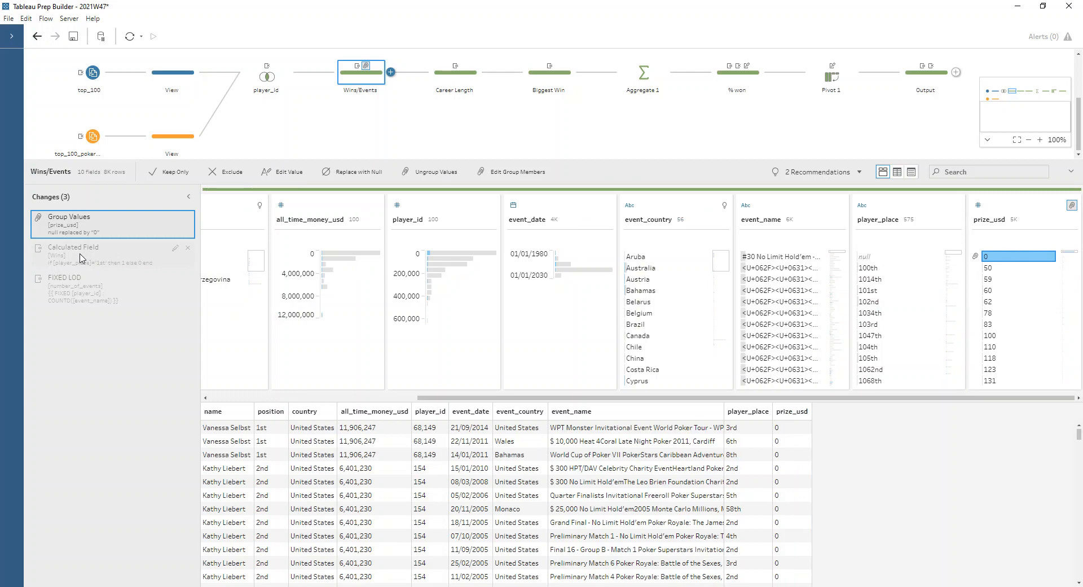
- Open the Wins calculated field and the number_of_events FIXED LOD to review their definitions
click(82, 258)
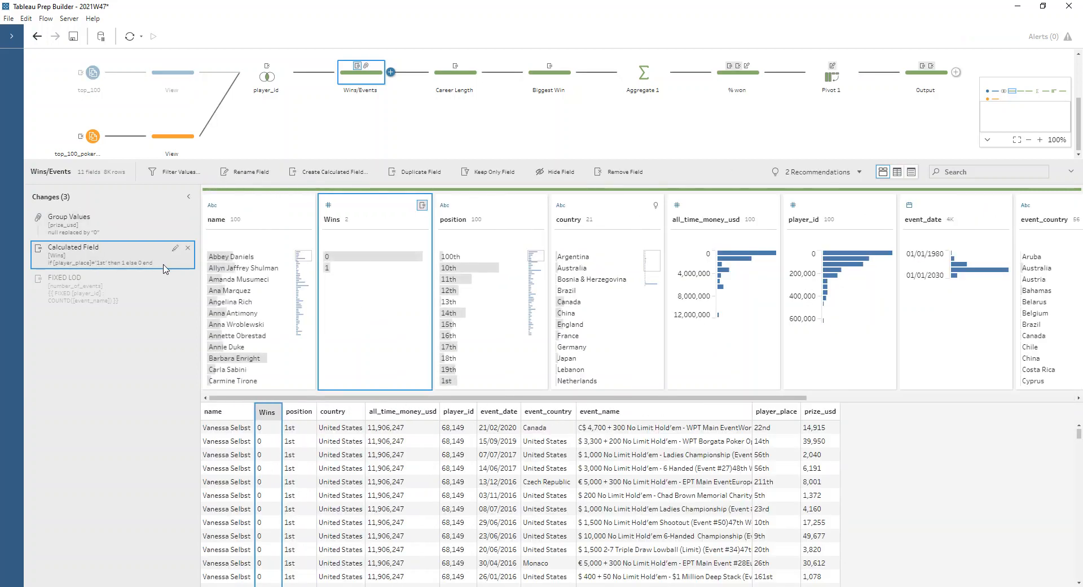
click(176, 249)
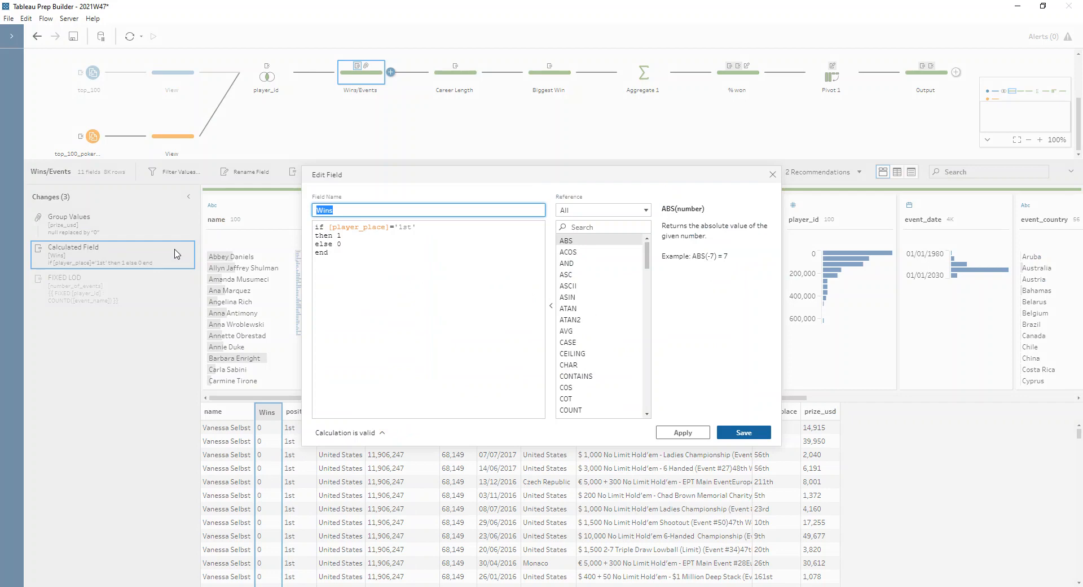
click(450, 226)
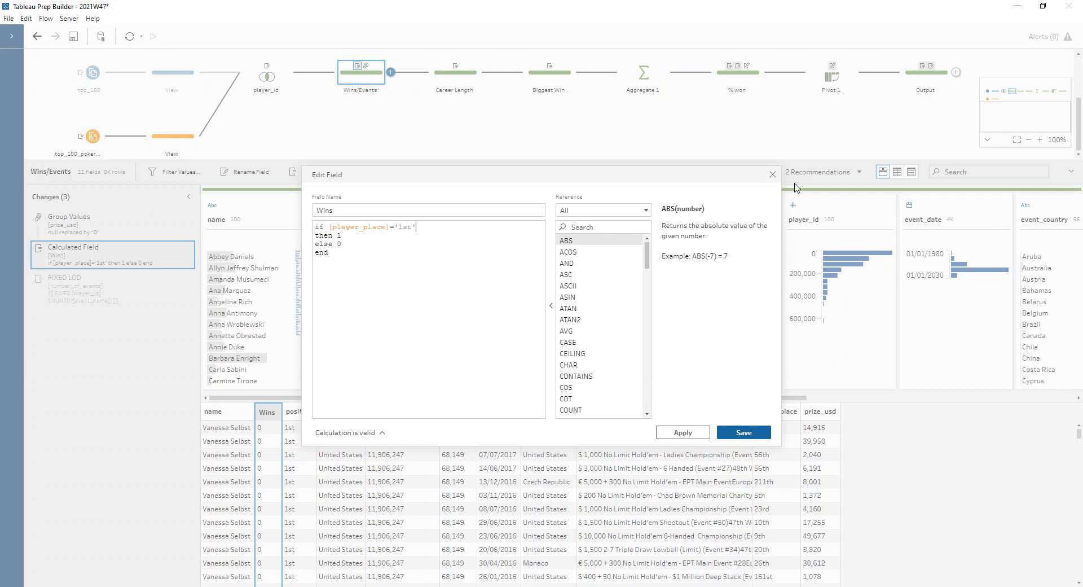
click(772, 174)
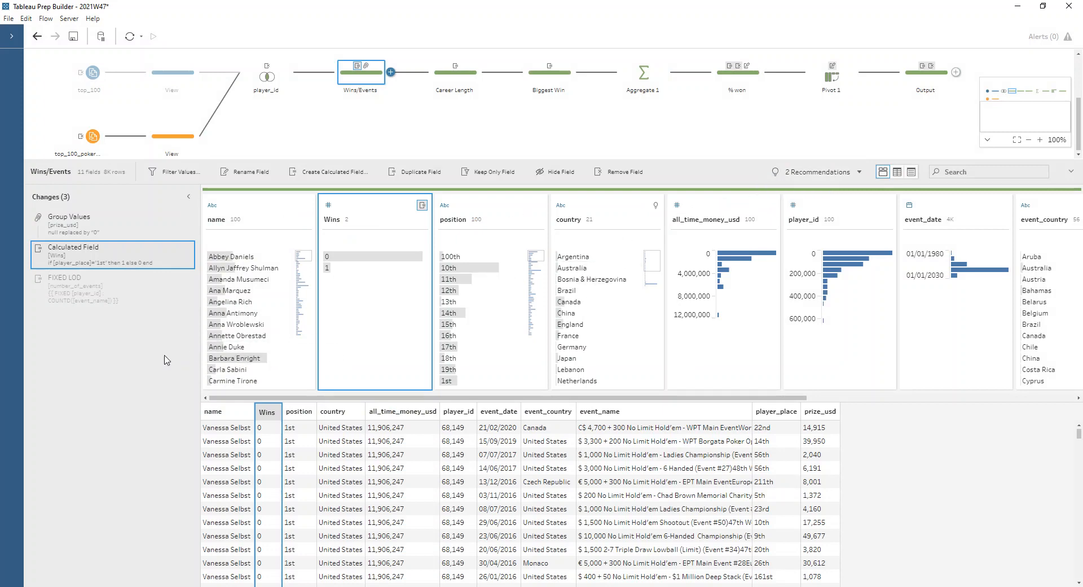
click(121, 301)
click(175, 279)
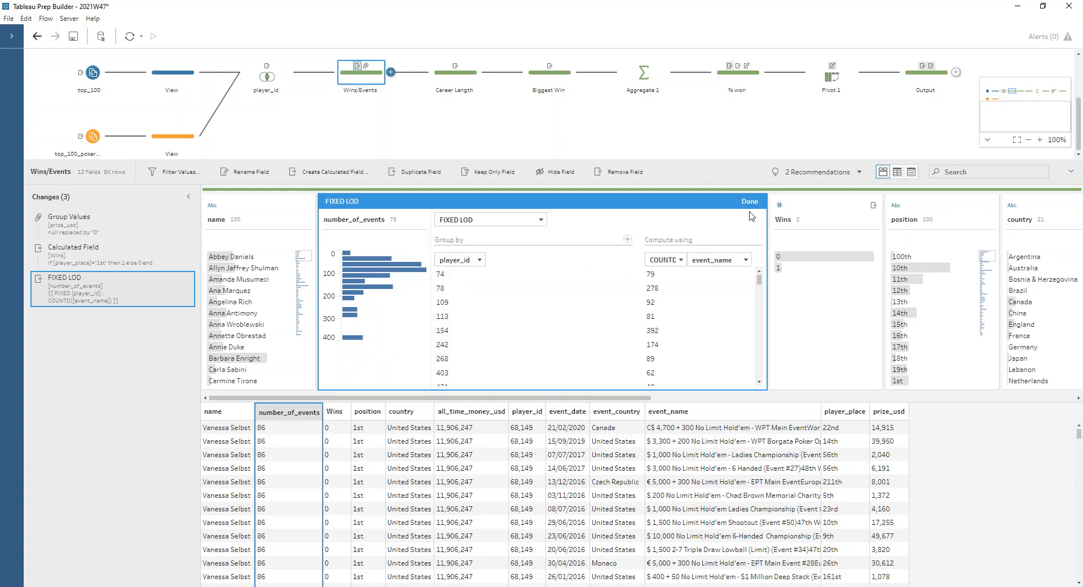
click(751, 202)
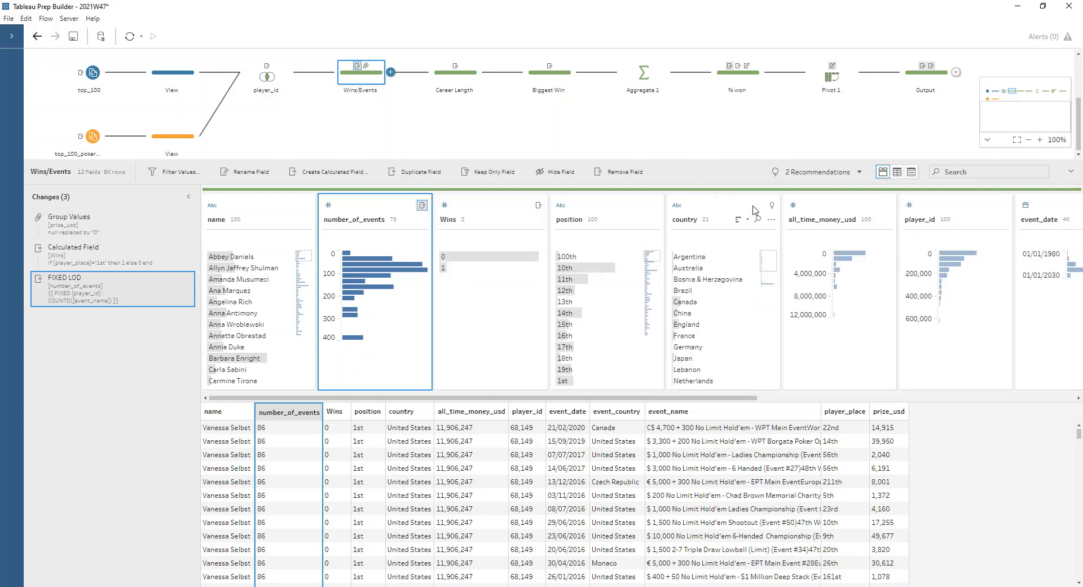
- Review the First Event and Last Event FIXED LODs and the career_length calculation in the Career Length step
click(460, 83)
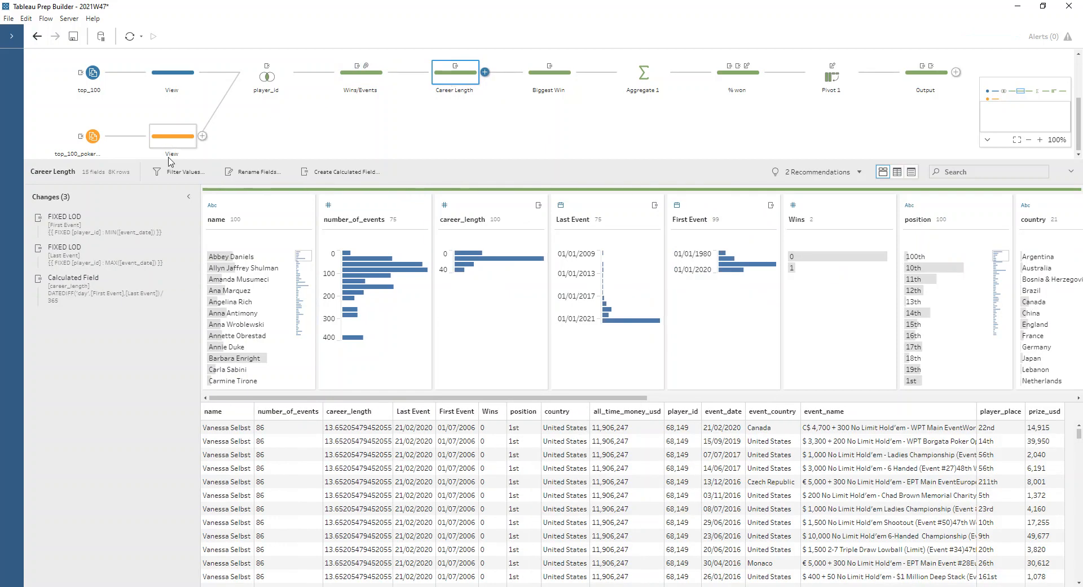
click(175, 218)
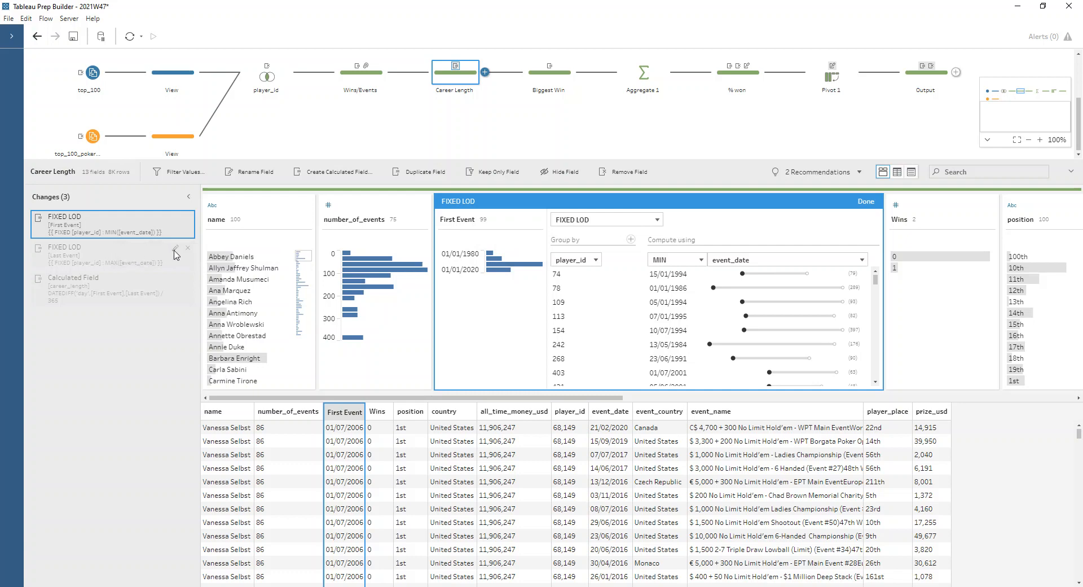
click(174, 251)
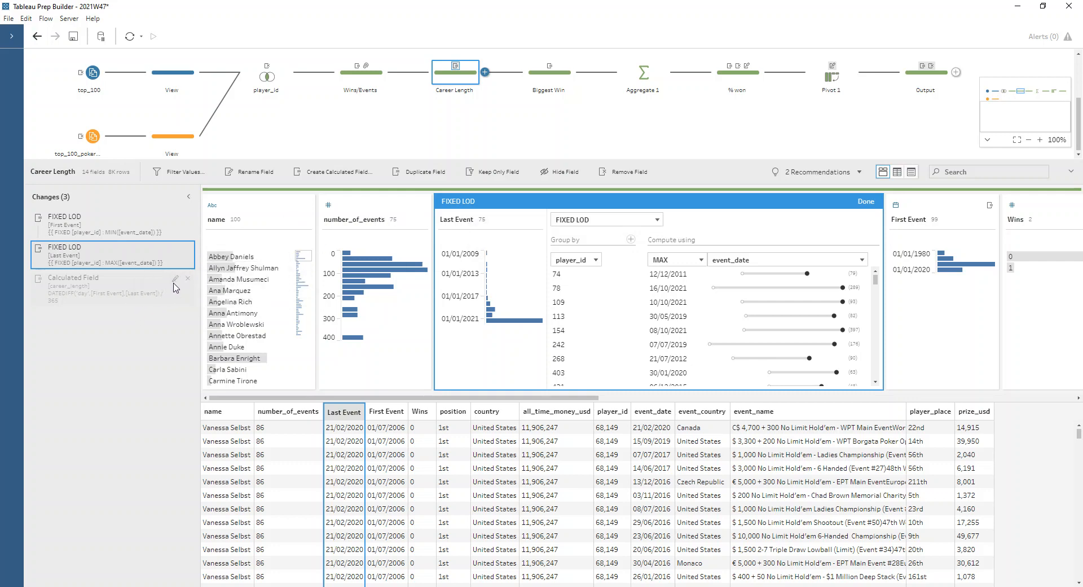
double_click(175, 285)
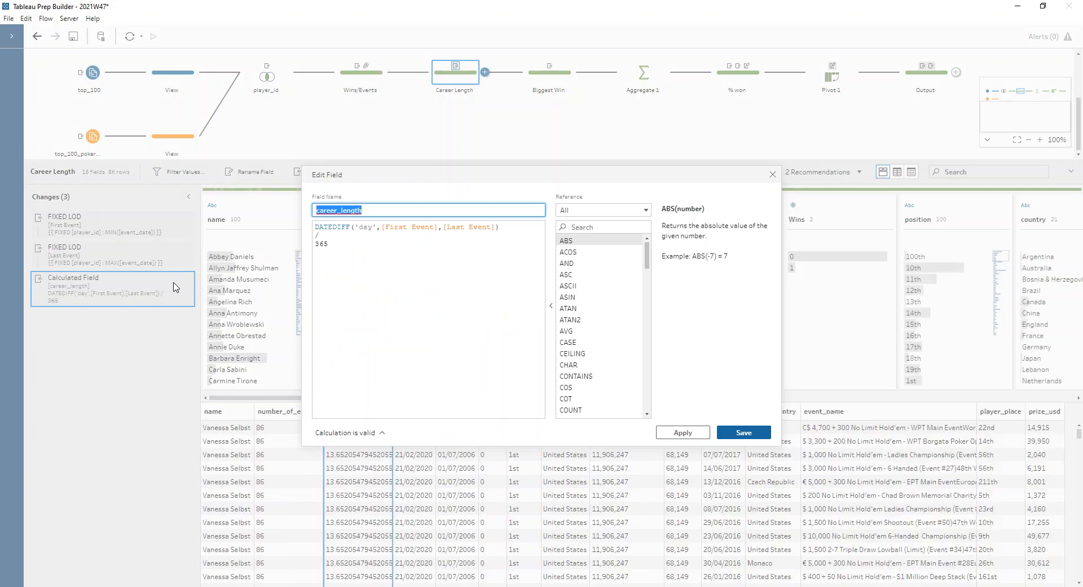
click(334, 228)
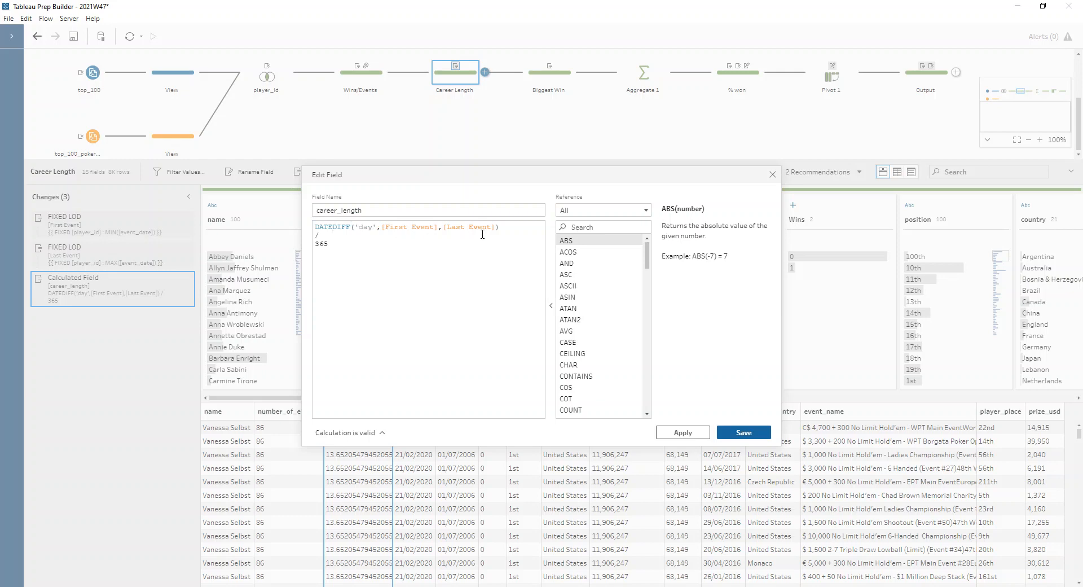
drag(337, 247, 313, 247)
click(349, 258)
click(772, 175)
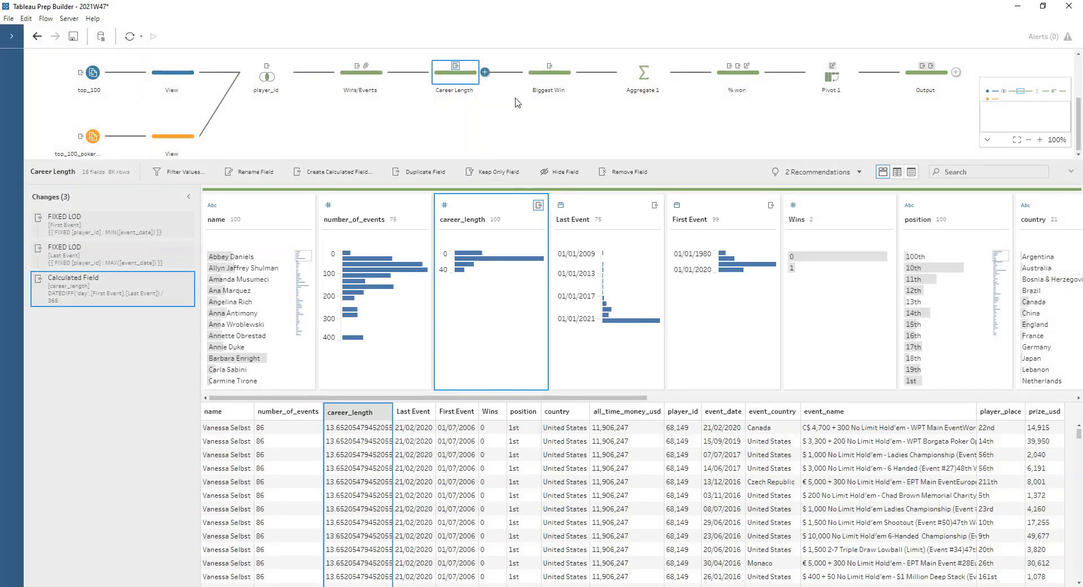
- Inspect the biggest_win FIXED LOD and the Aggregate step's grouped and aggregated fields
click(547, 82)
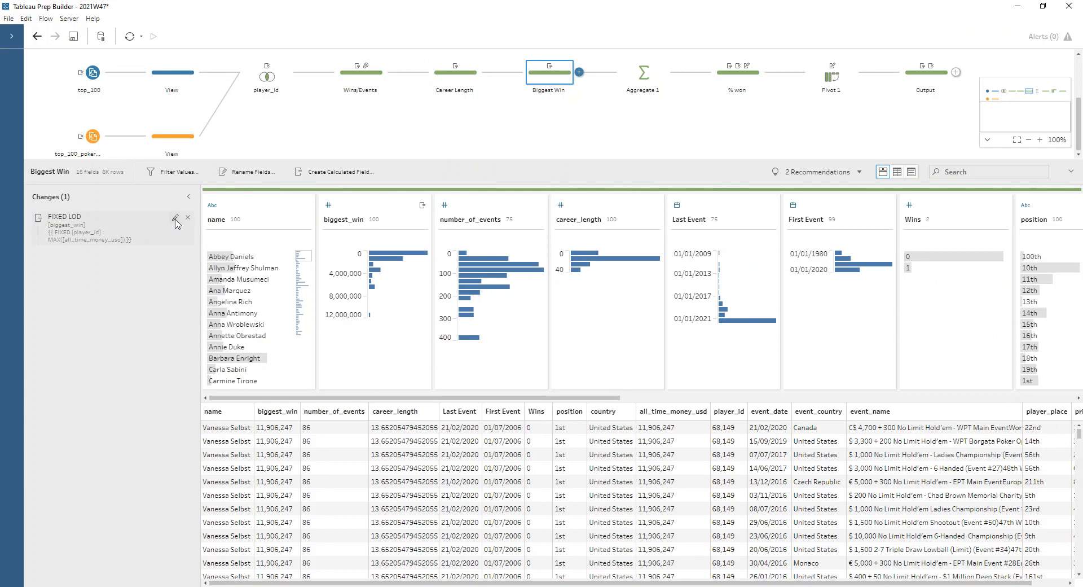
click(175, 217)
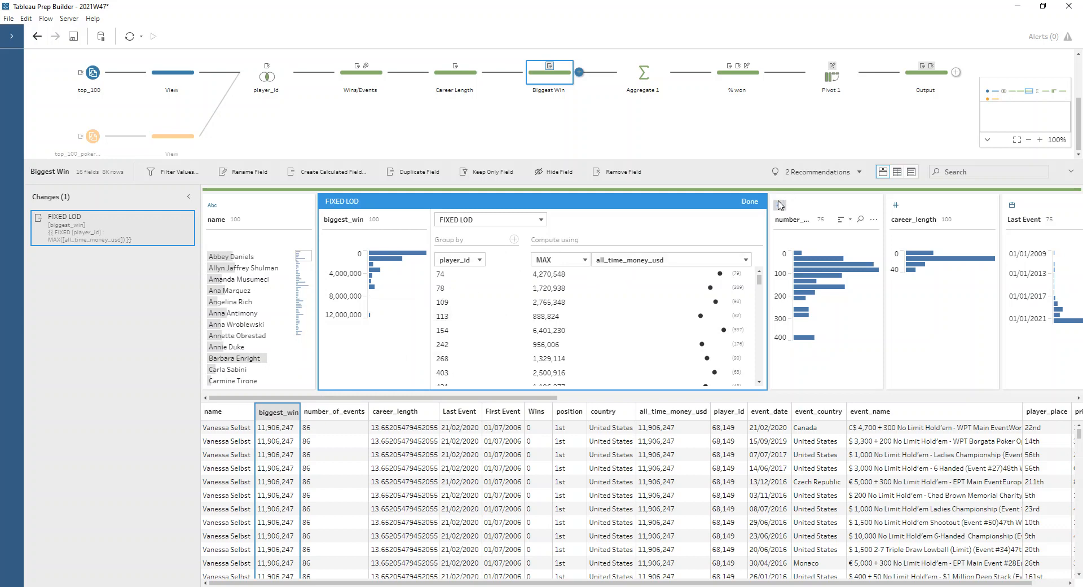
click(750, 201)
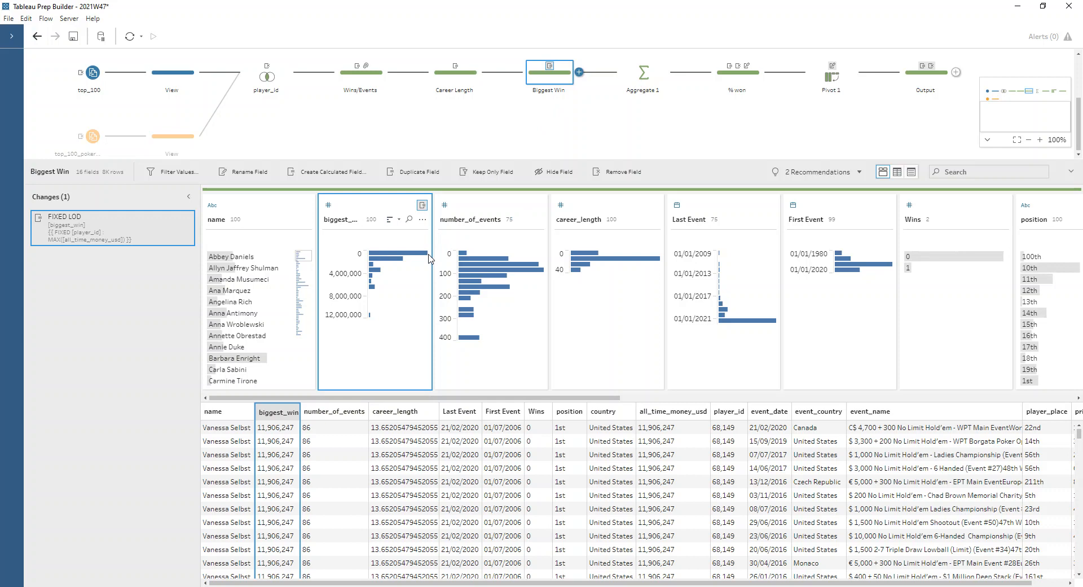
click(642, 76)
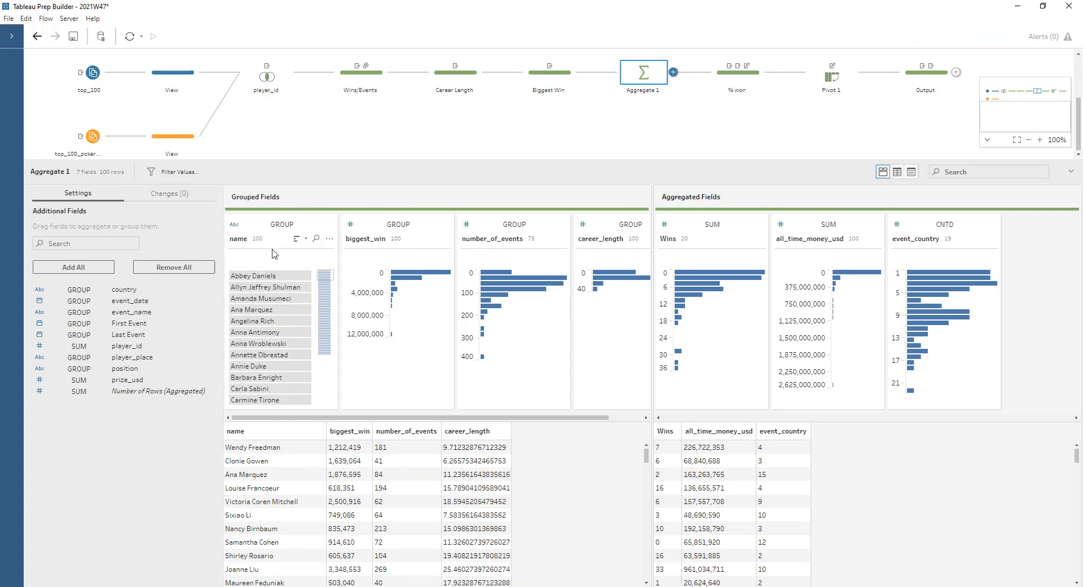
scroll(324, 420, right, 3)
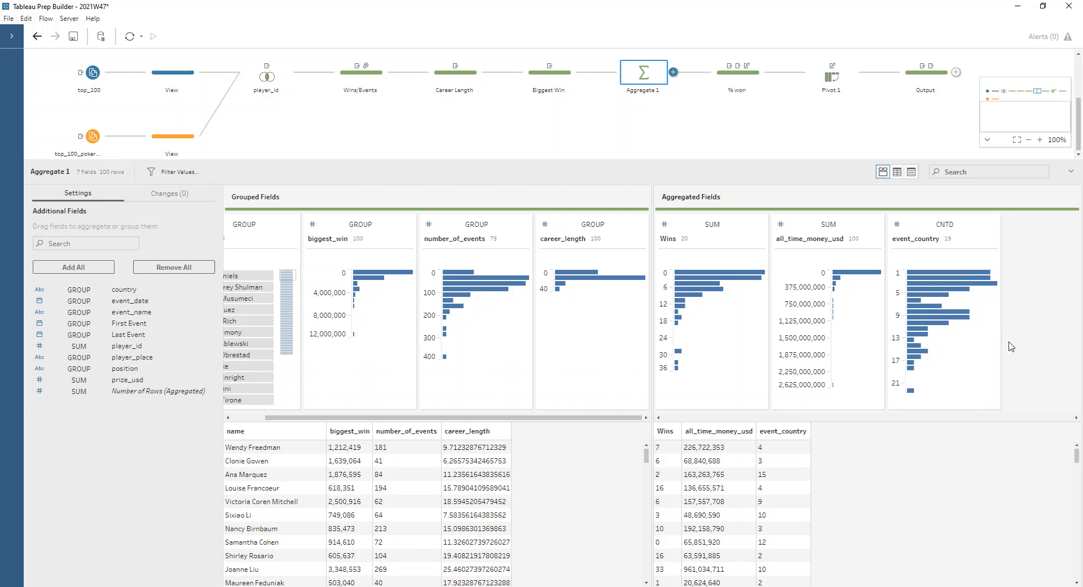
- Review the percent_won calculation and the field removal and renames in the % won step
click(739, 79)
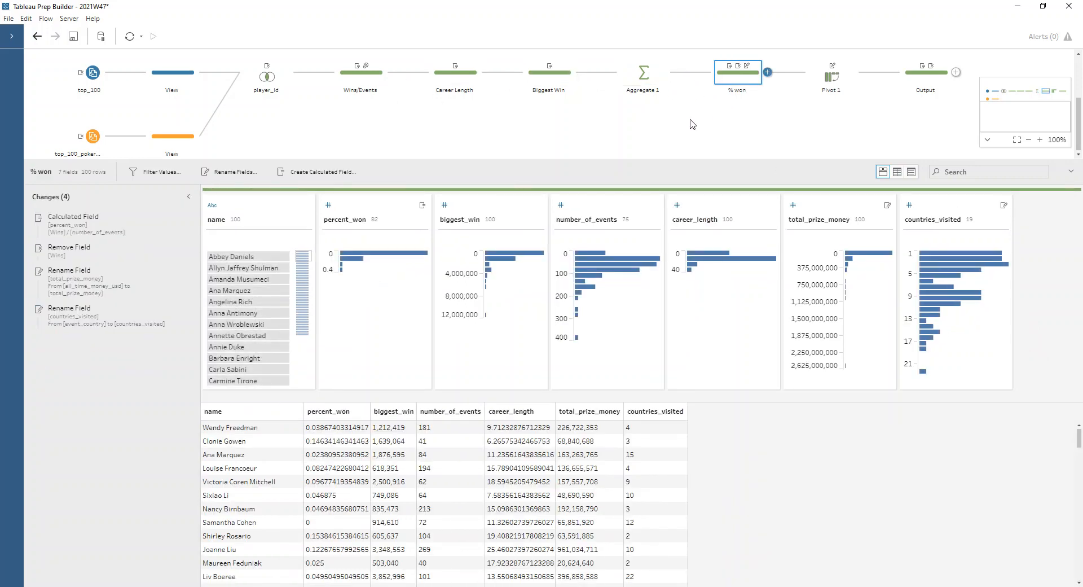
mouse_move(152, 221)
click(175, 220)
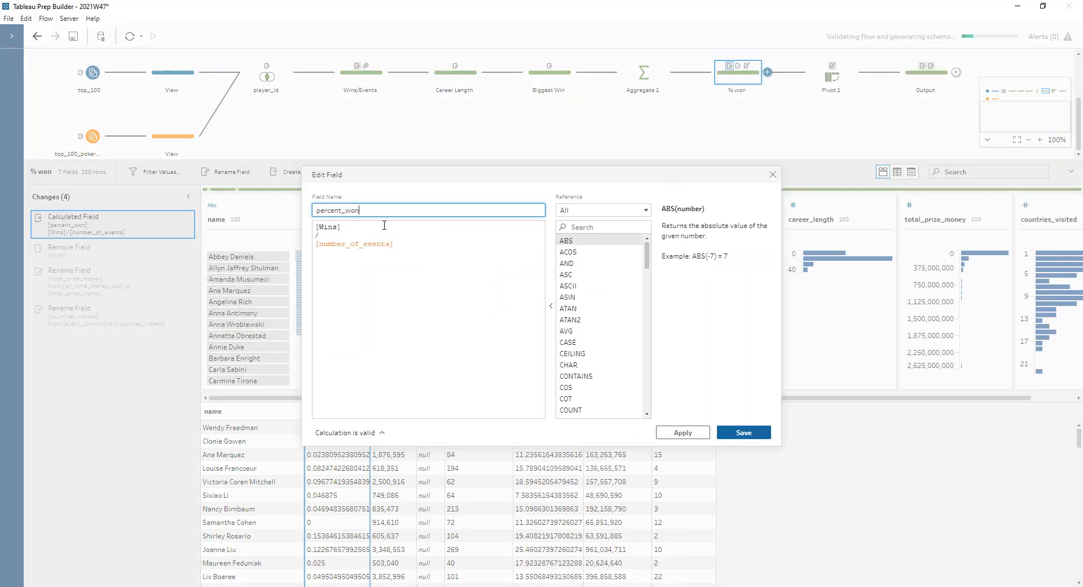
click(418, 249)
click(772, 174)
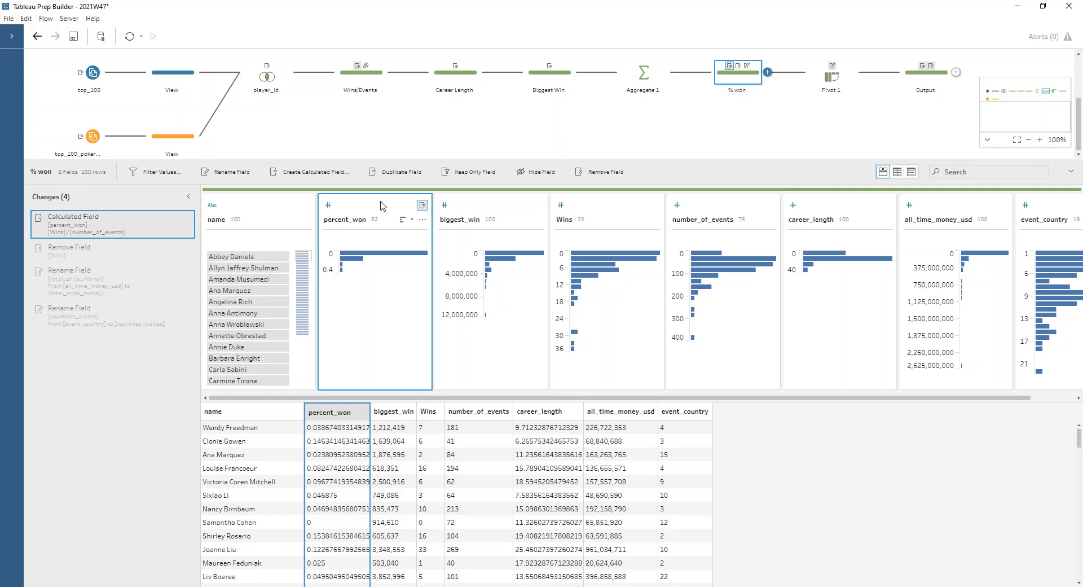
click(109, 259)
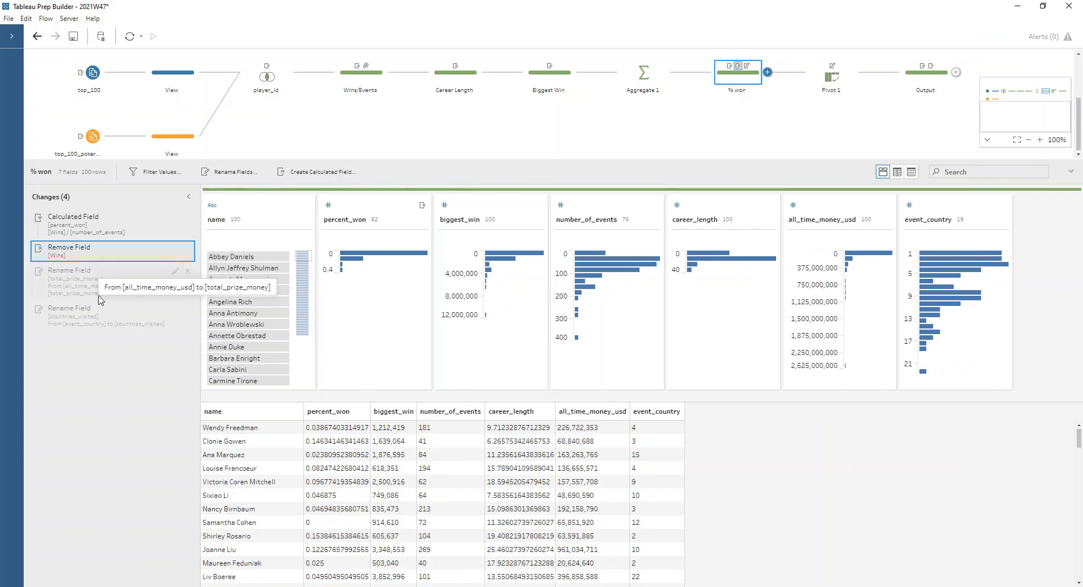
- Inspect the Pivot step's columns-to-rows setup and the Output step's Rank calculation partitioned by metric
click(838, 76)
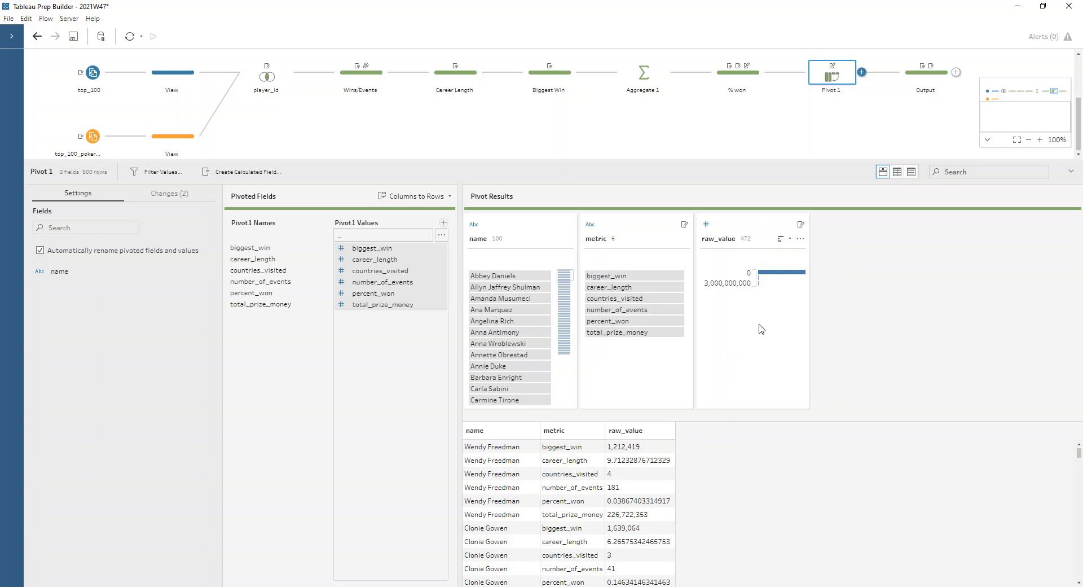
click(924, 82)
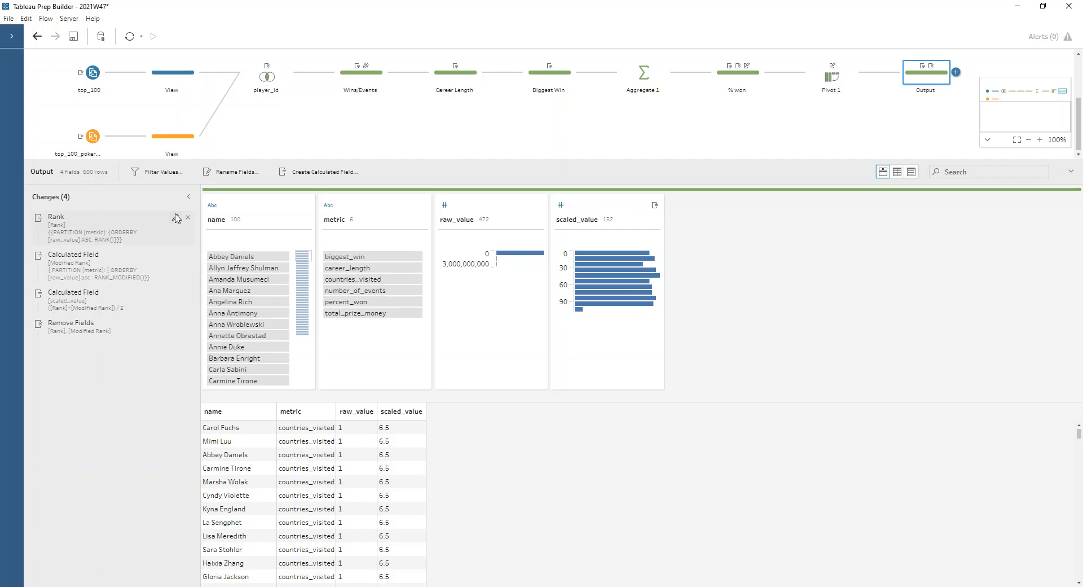
click(176, 218)
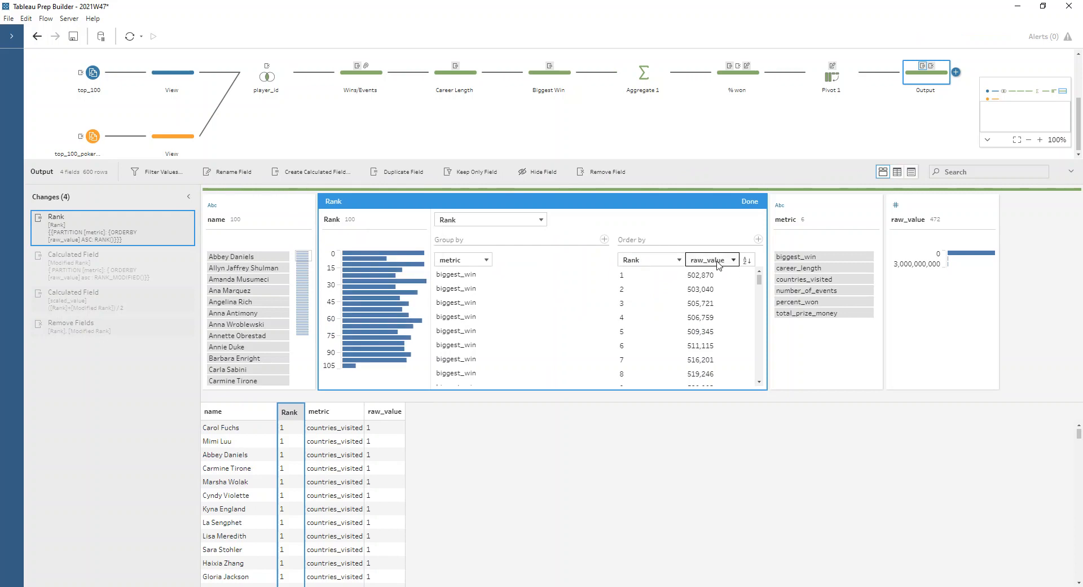
click(751, 263)
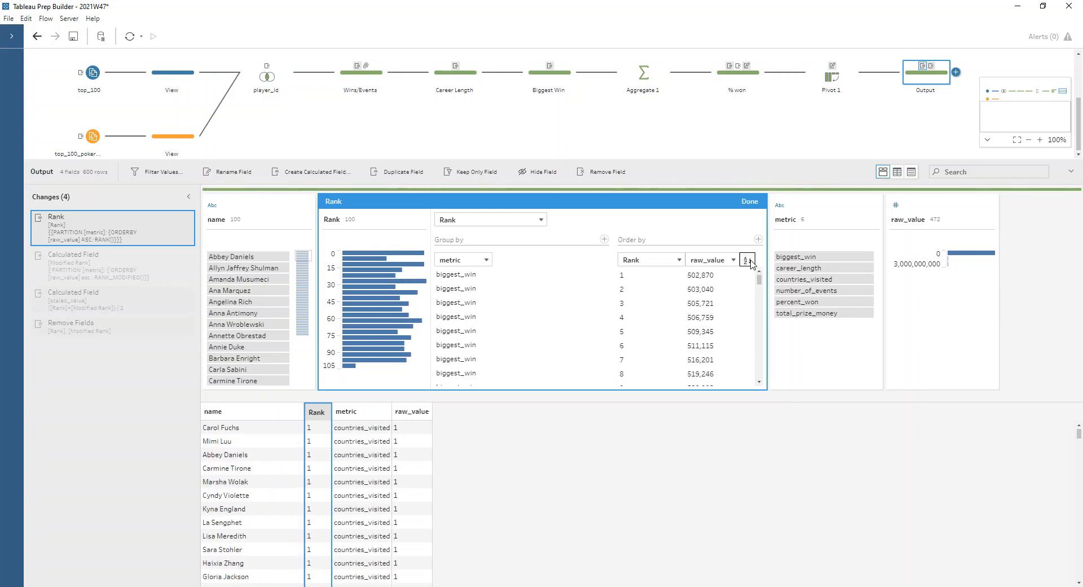
click(755, 207)
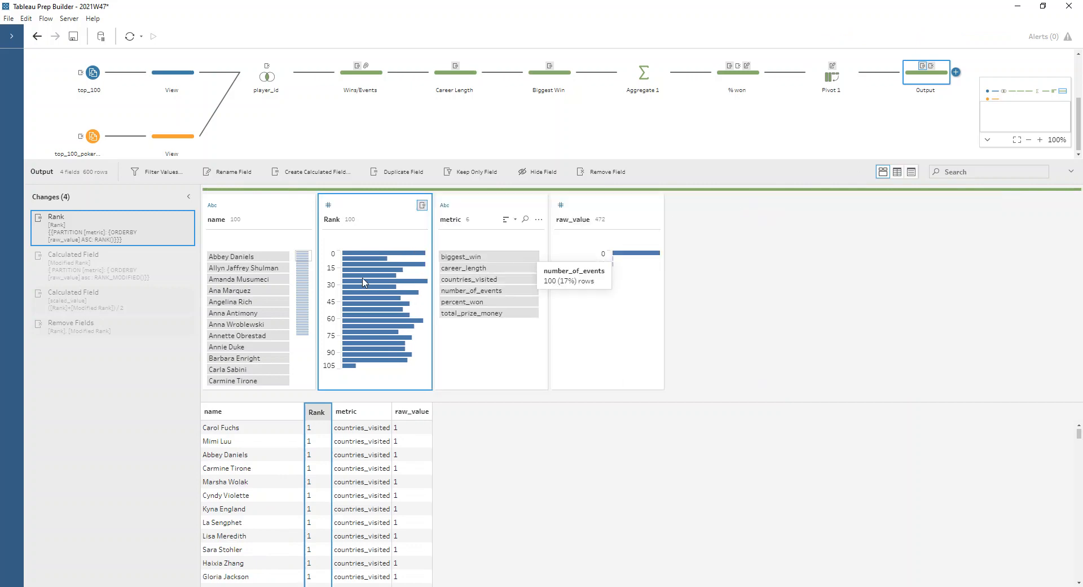
- Open and review the Modified Rank calculation using RANK_MODIFIED partitioned by metric and ordered by raw_value ascending
double_click(177, 263)
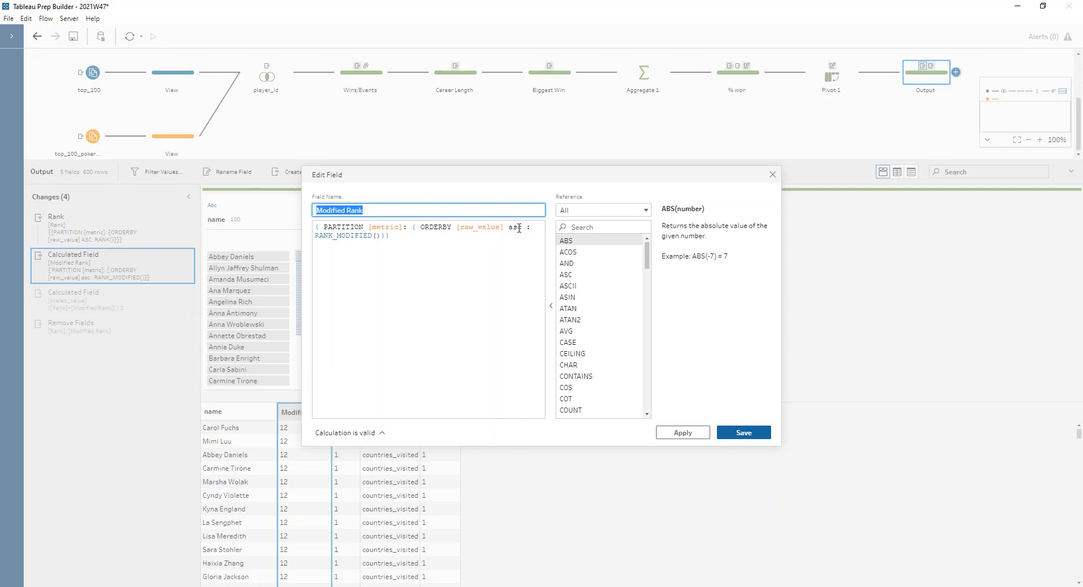
click(363, 237)
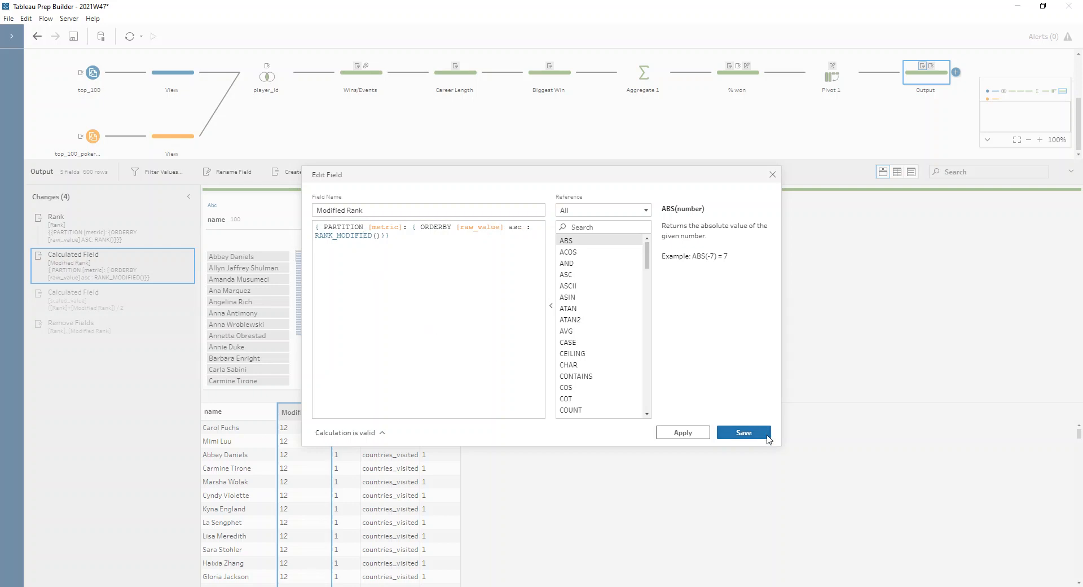
drag(425, 236, 309, 222)
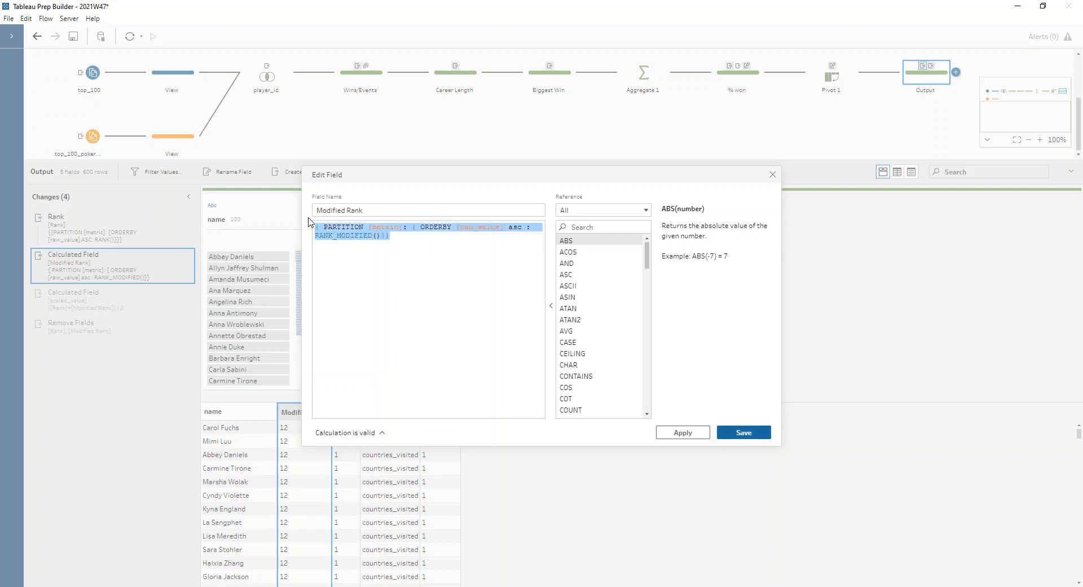
click(406, 248)
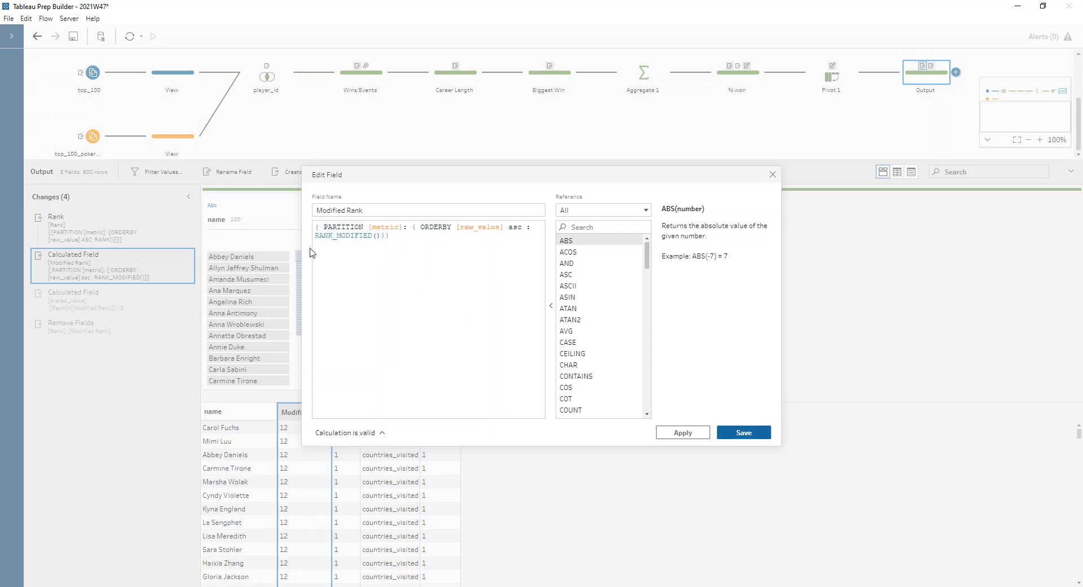
drag(415, 169, 639, 197)
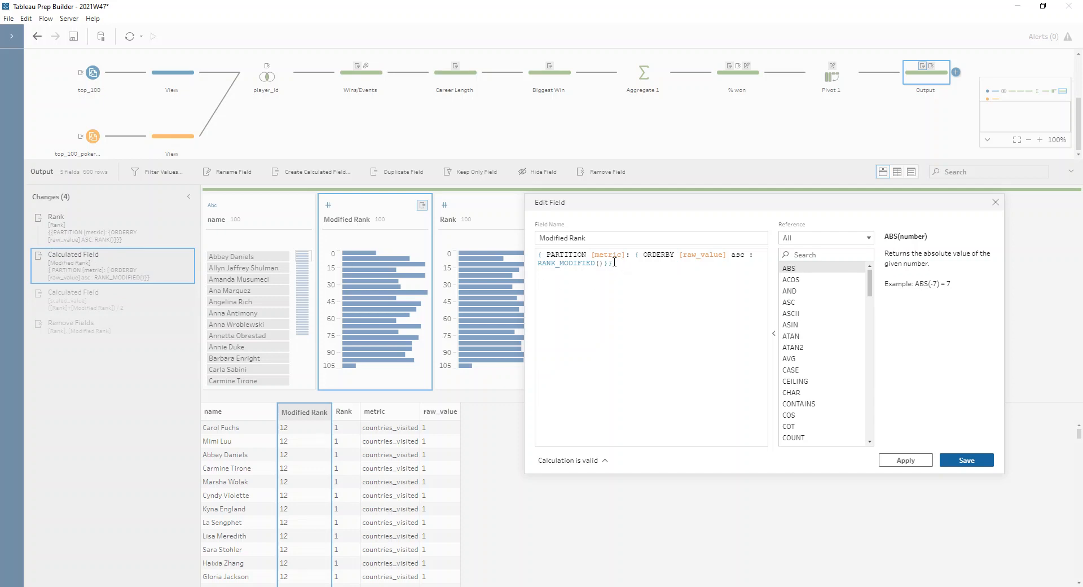
drag(614, 262, 531, 255)
click(642, 287)
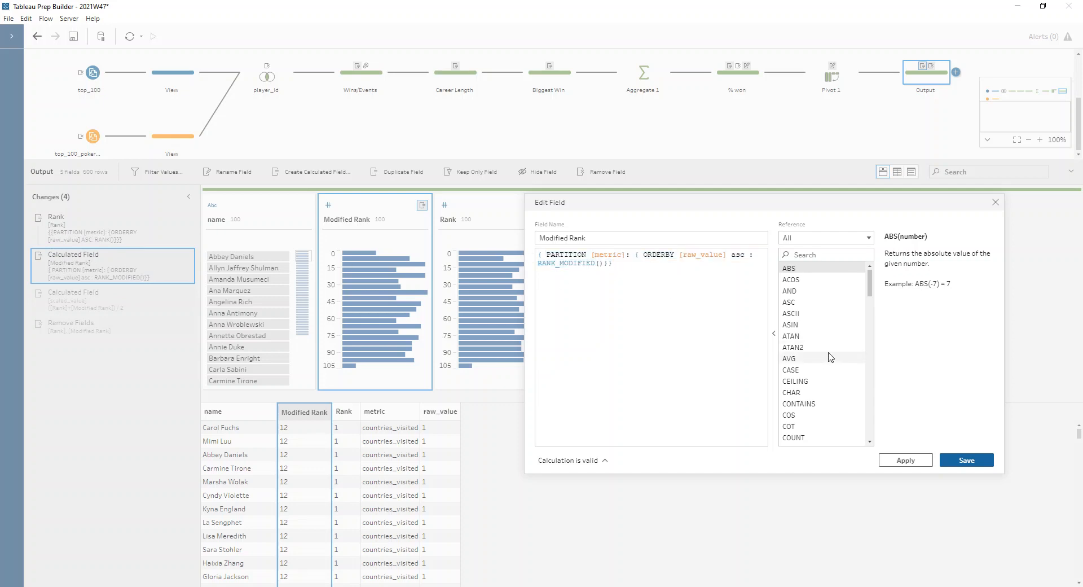
click(977, 460)
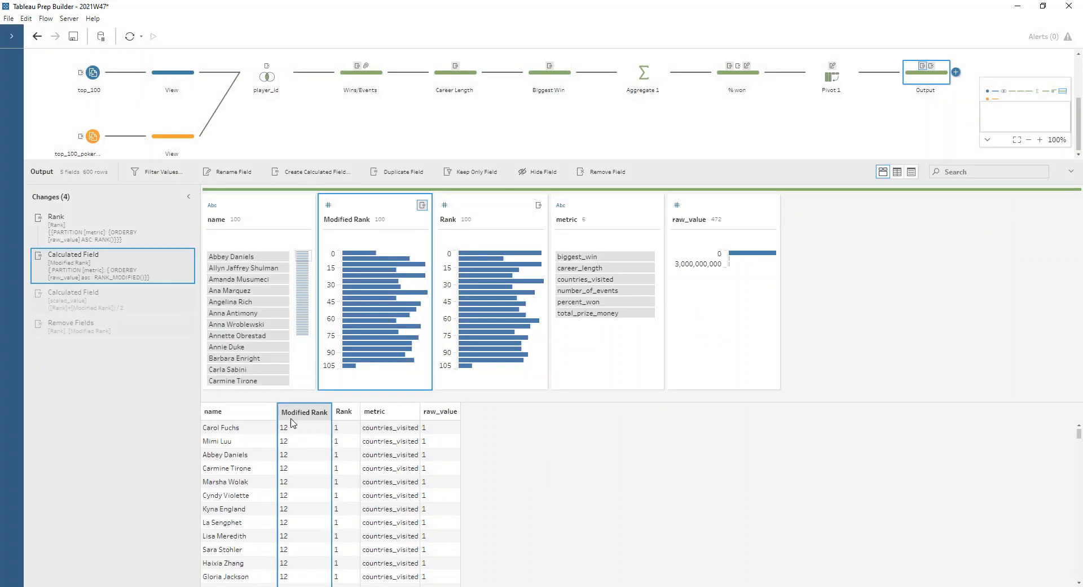
- Review the scaled_value calculation averaging Rank and Modified Rank, then inspect the change removing Rank and Modified Rank
double_click(172, 300)
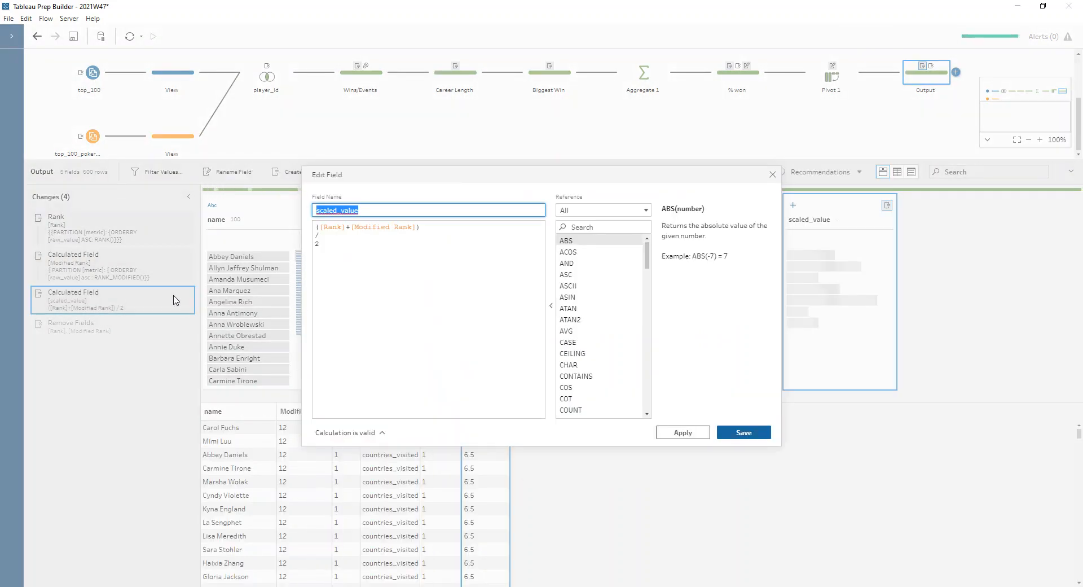
click(327, 226)
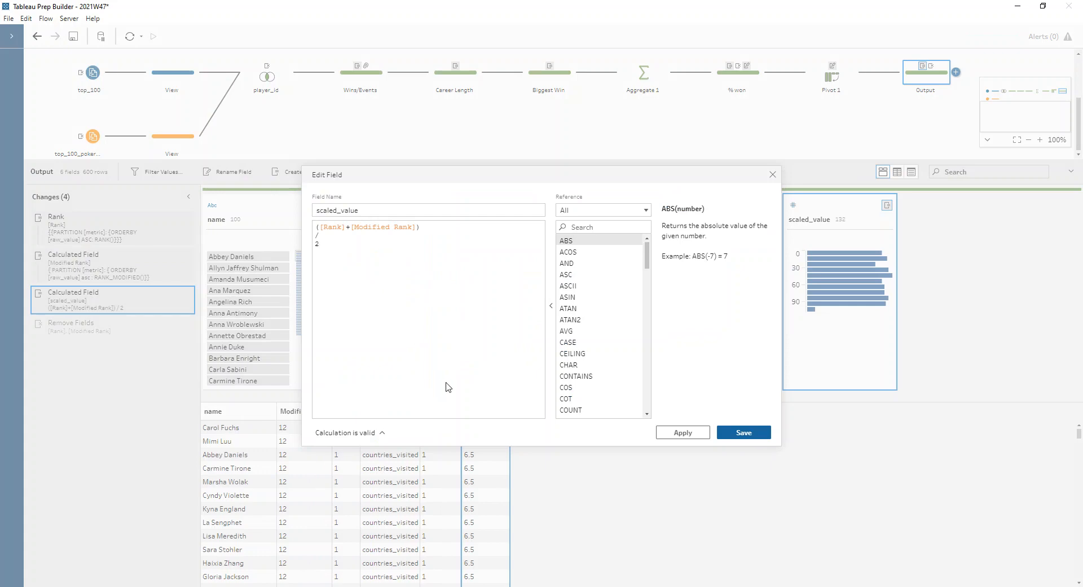
click(773, 174)
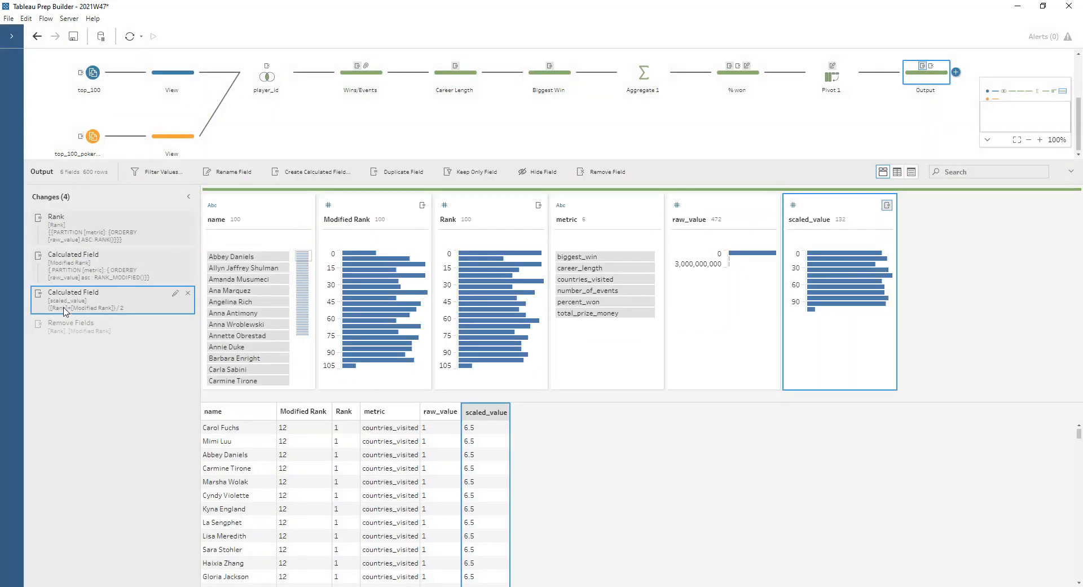
click(72, 332)
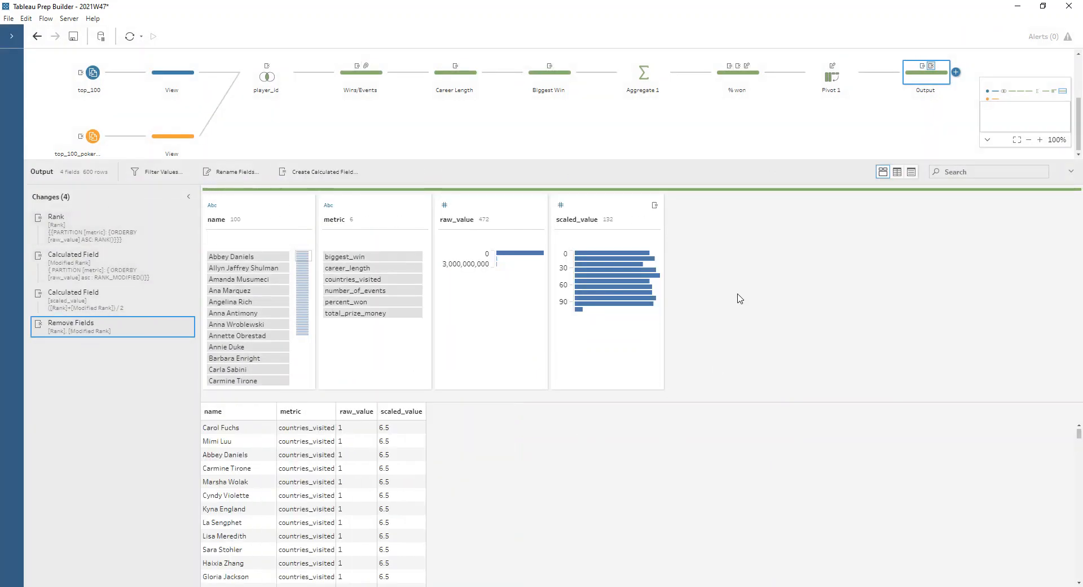